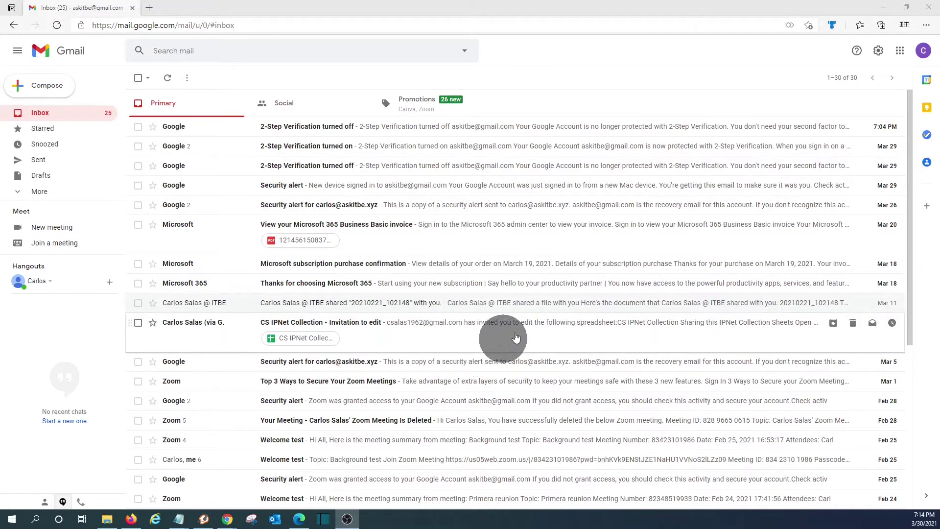
- Open Manage your Google Account from the avatar menu and scroll down the Security page
{"action": "left_click", "coordinate": [924, 53]}
{"action": "left_click", "coordinate": [847, 162]}
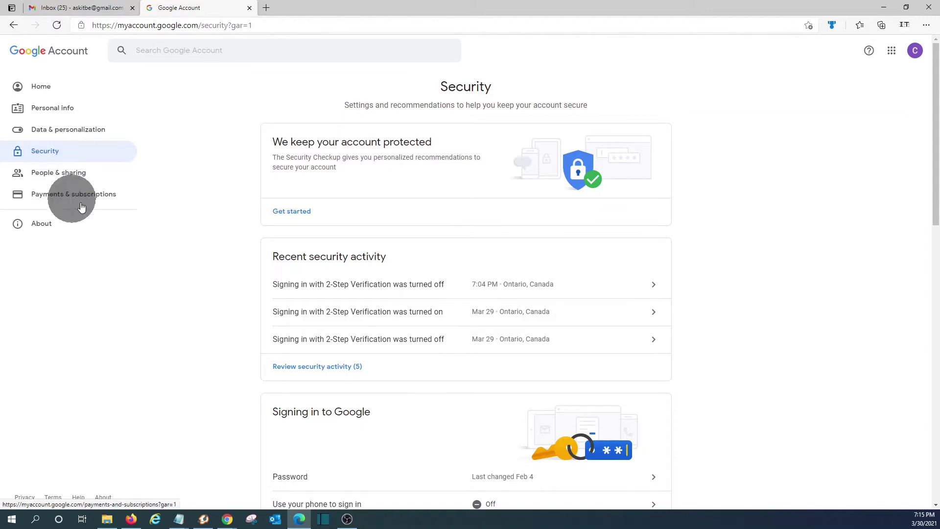
{"action": "scroll", "coordinate": [215, 227], "scroll_direction": "down", "scroll_amount": 4}
{"action": "scroll", "coordinate": [216, 227], "scroll_direction": "down", "scroll_amount": 1}
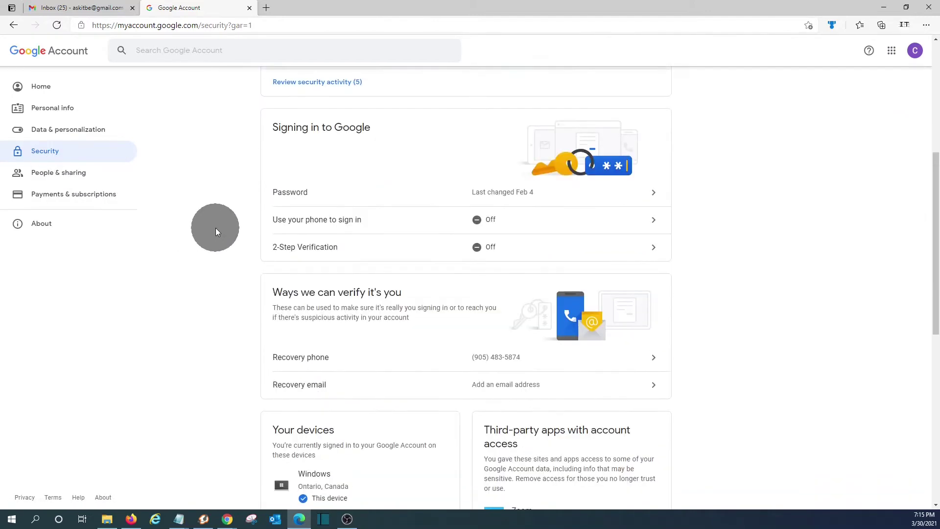
{"action": "scroll", "coordinate": [215, 228], "scroll_direction": "down", "scroll_amount": 1}
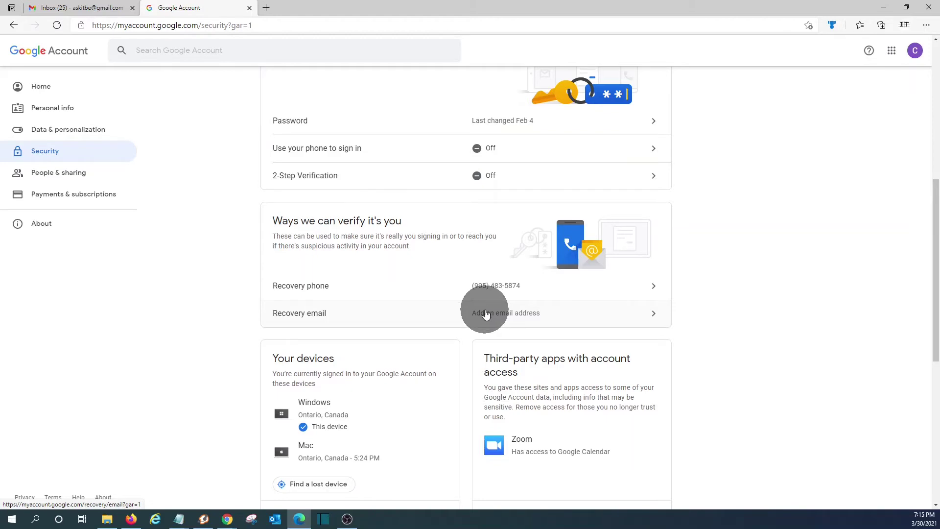
- Open Recovery email, confirm the account password, then save the address blank to return to Security
{"action": "left_click", "coordinate": [486, 314]}
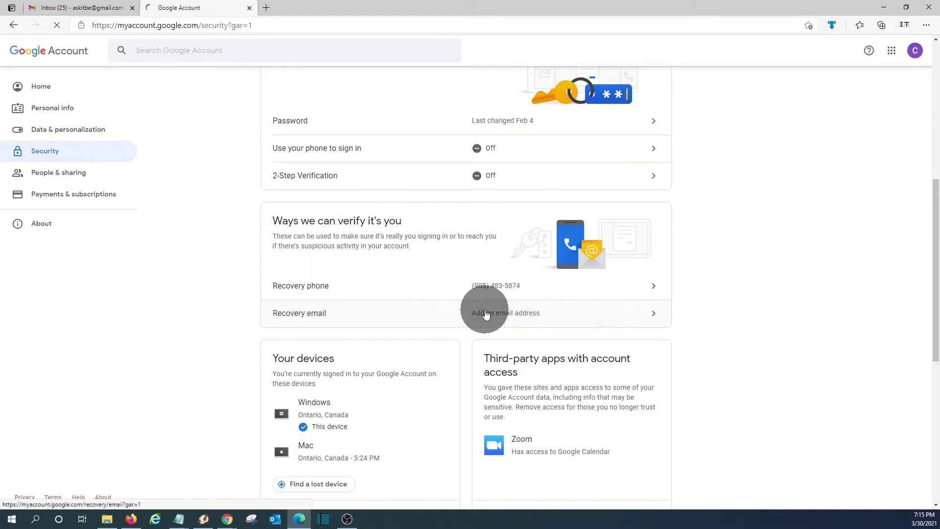
{"action": "type", "text": "••••••••••"}
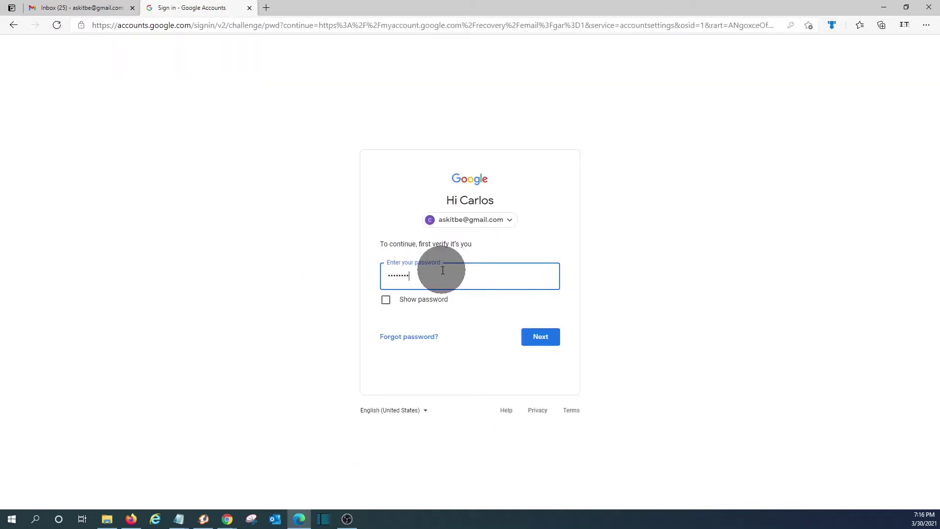
{"action": "left_click", "coordinate": [532, 342]}
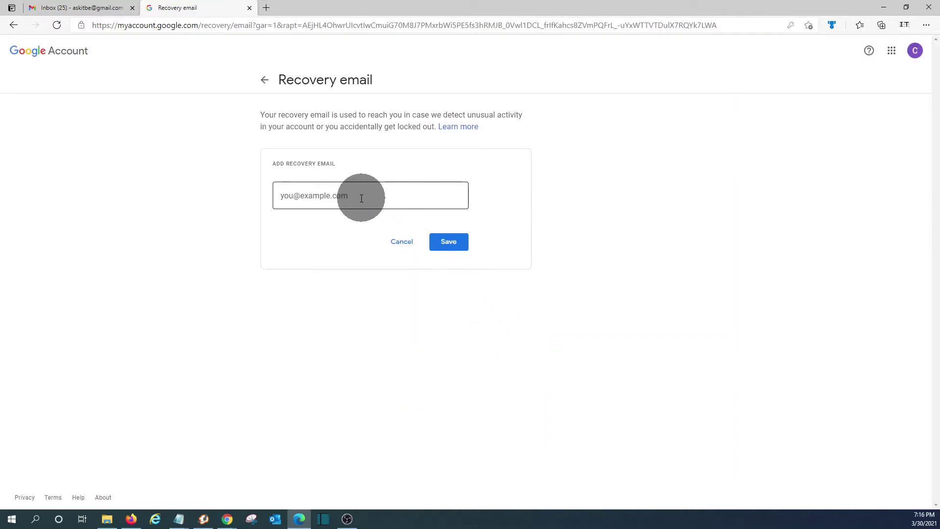
{"action": "left_click", "coordinate": [352, 194]}
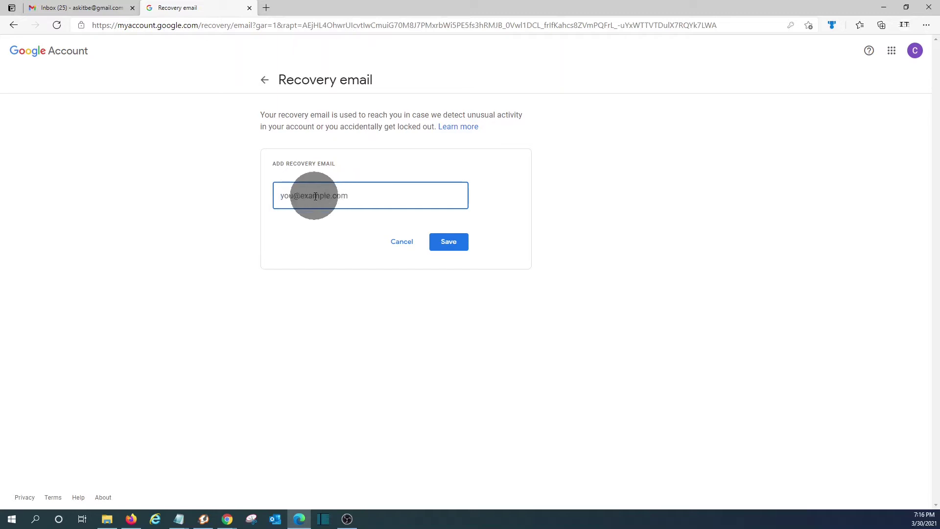
{"action": "left_click", "coordinate": [450, 244]}
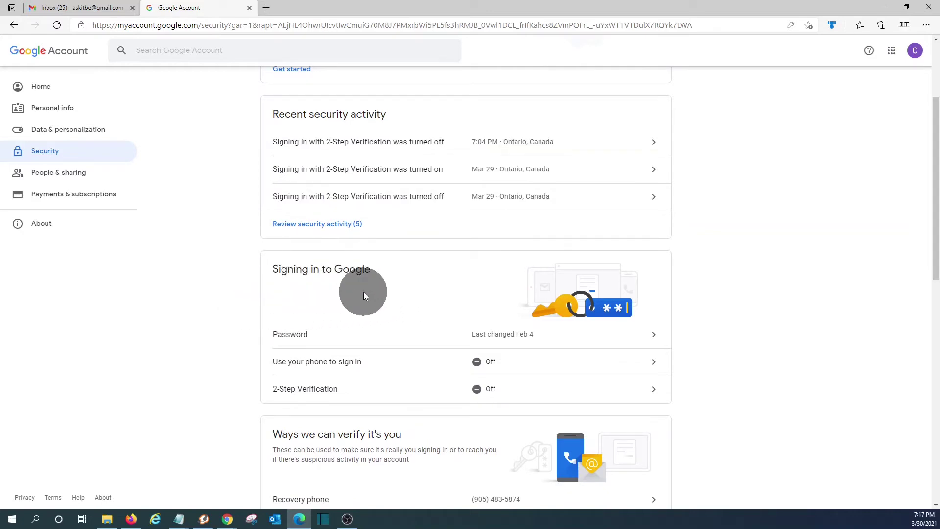
- Turn on 2-Step Verification with text-message codes to the existing phone, entering the received code
{"action": "scroll", "coordinate": [380, 341], "scroll_direction": "down", "scroll_amount": 1}
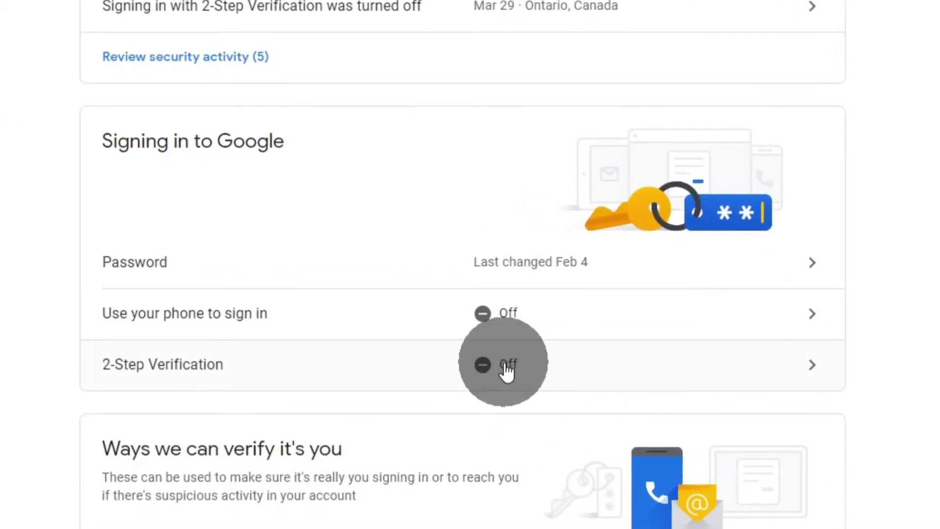
{"action": "left_click", "coordinate": [506, 369]}
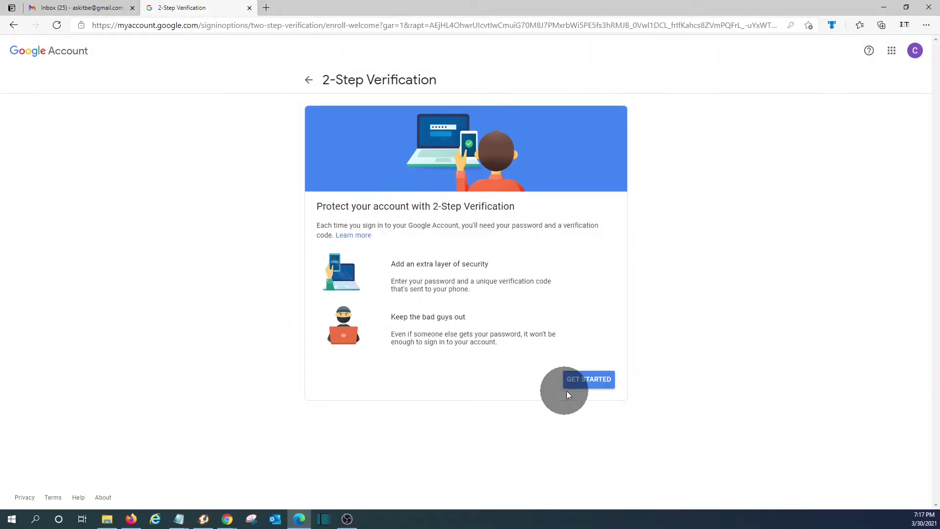
{"action": "left_click", "coordinate": [589, 383]}
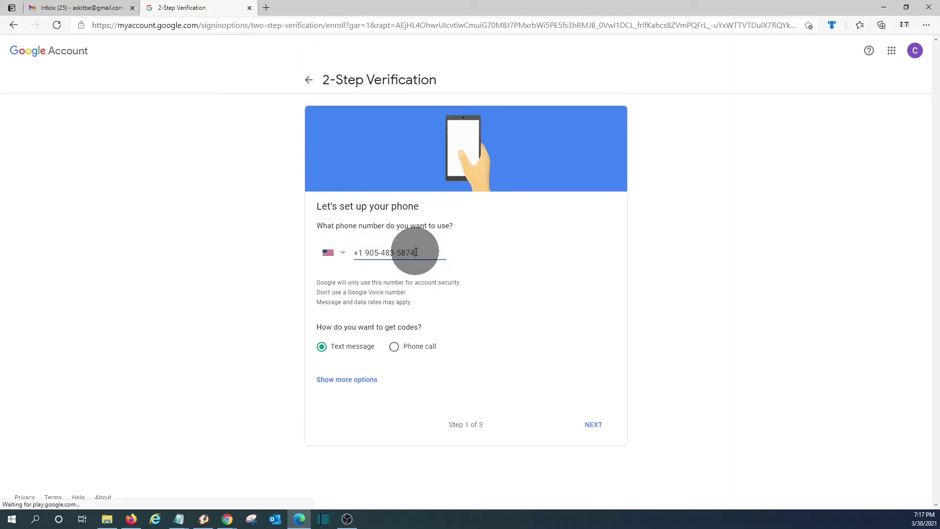
{"action": "left_click_drag", "start_coordinate": [418, 253], "coordinate": [349, 253]}
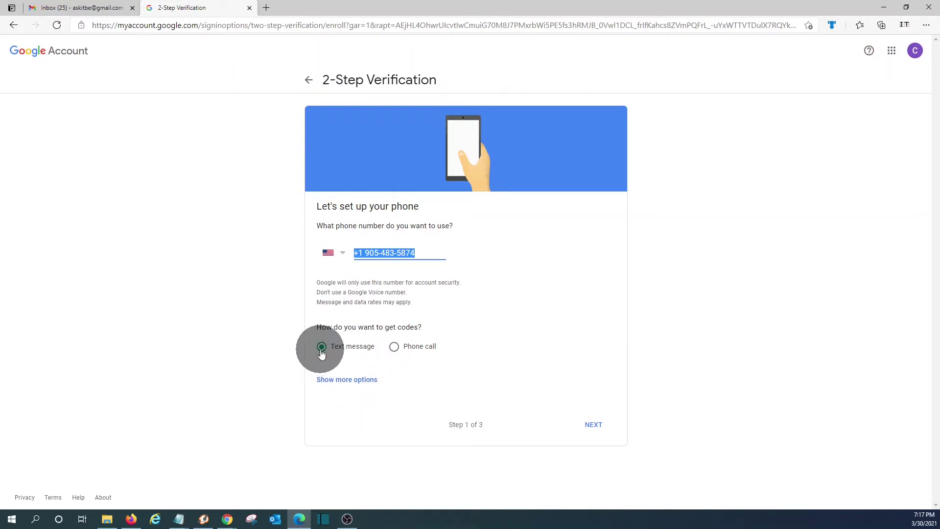
{"action": "left_click", "coordinate": [593, 425]}
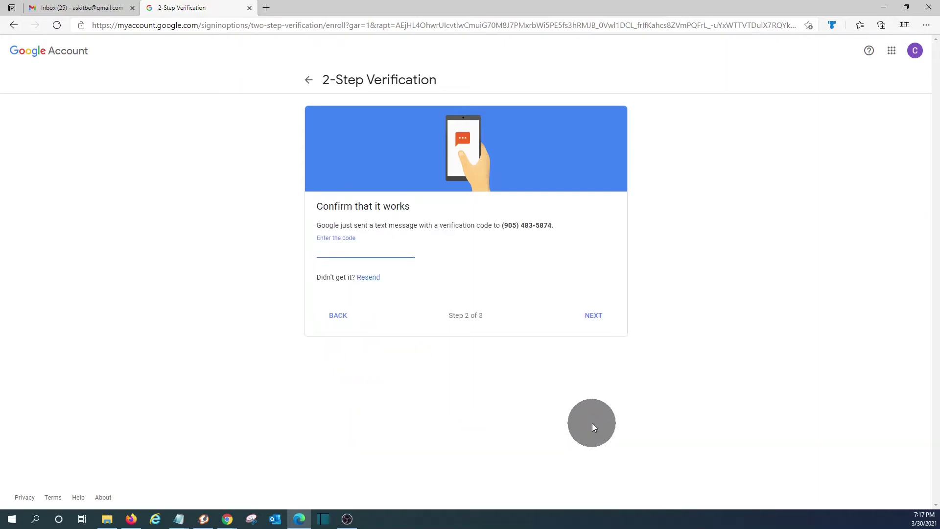
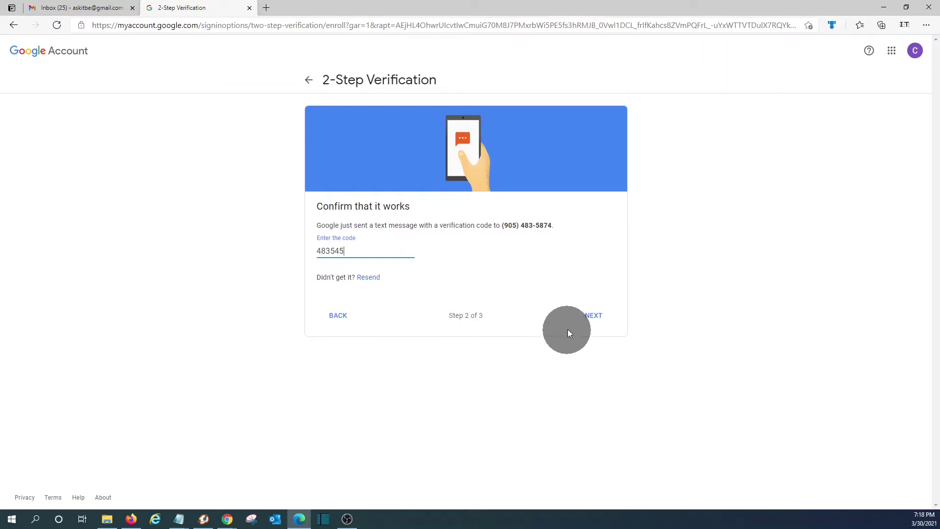
{"action": "left_click", "coordinate": [594, 316]}
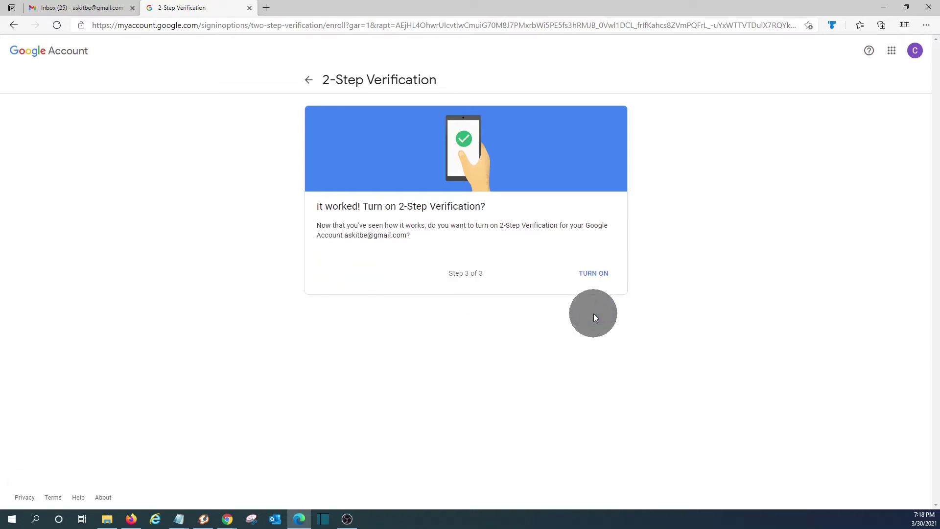
{"action": "left_click", "coordinate": [594, 273]}
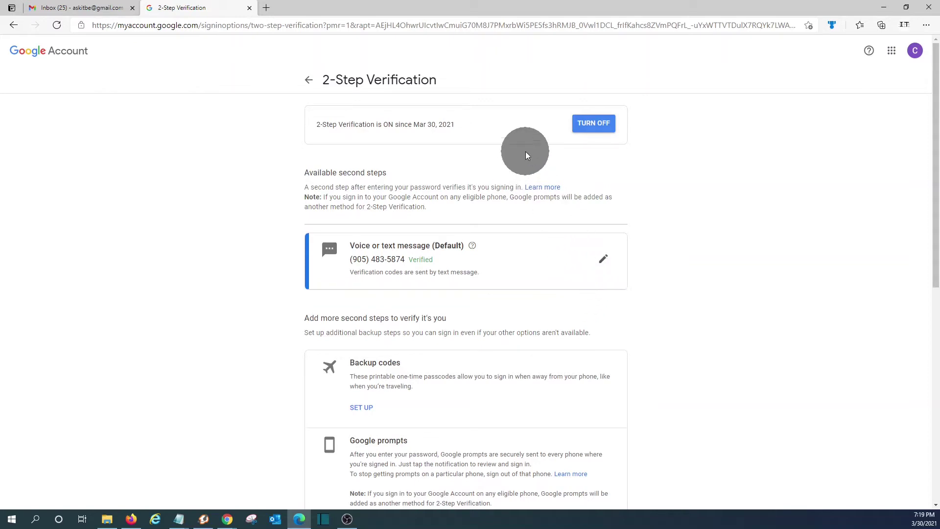
- Return to Security and open Manage devices to see the signed-in Windows PC and Mac
{"action": "left_click", "coordinate": [308, 81]}
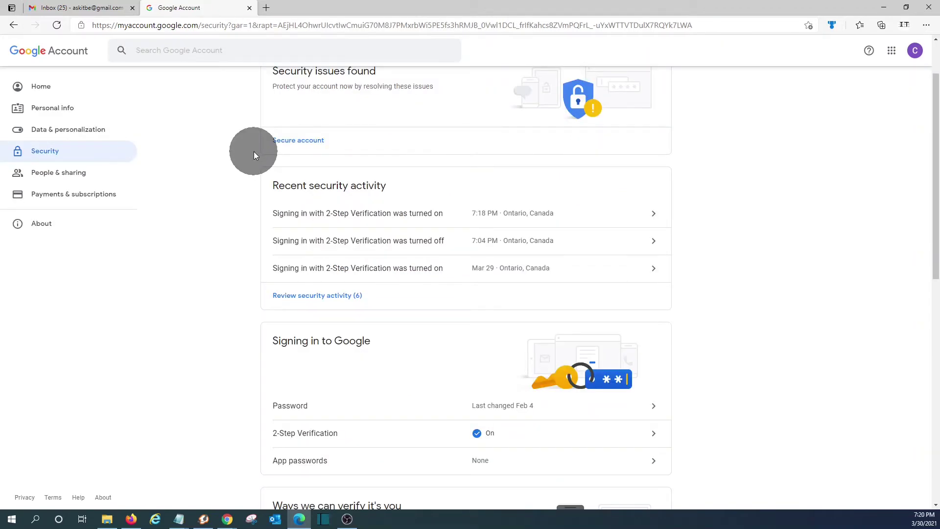
{"action": "scroll", "coordinate": [254, 151], "scroll_direction": "down", "scroll_amount": 8}
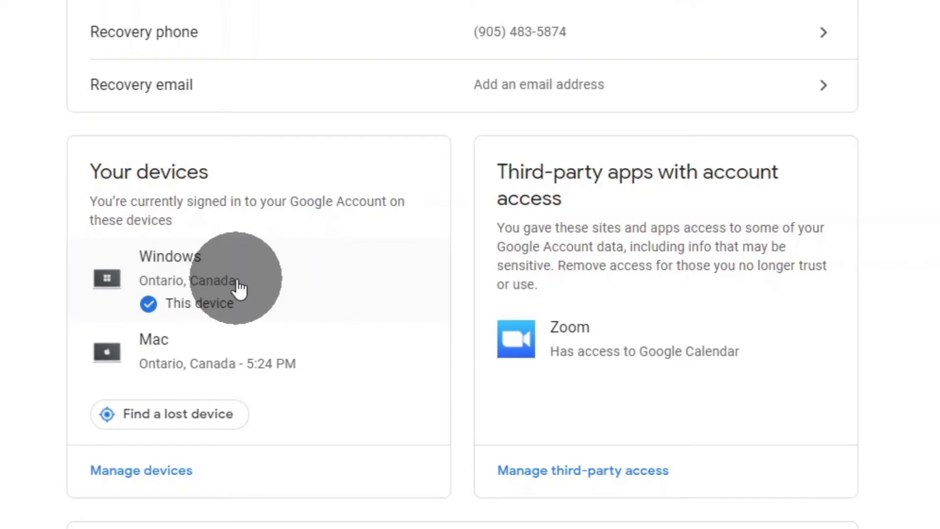
{"action": "left_click", "coordinate": [158, 363]}
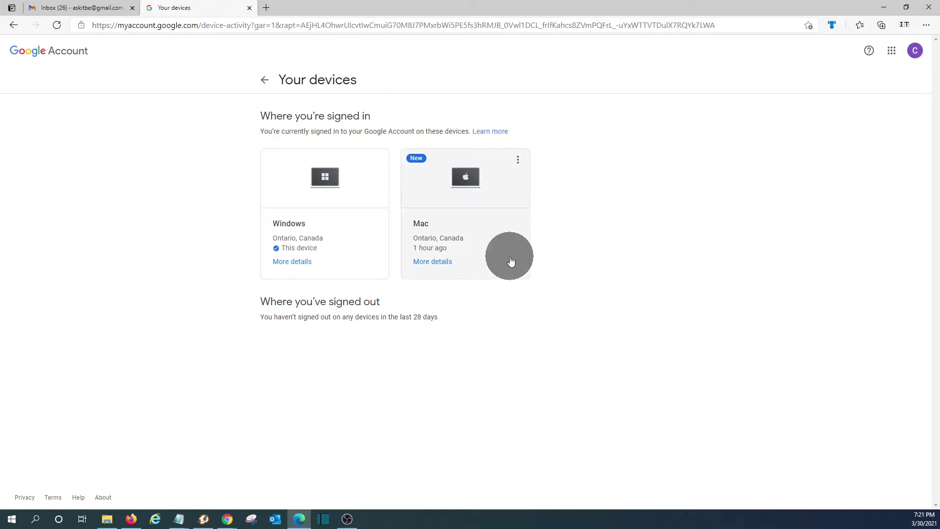
- Open the Mac card's options to review Sign out, then close them without signing out
{"action": "left_click", "coordinate": [518, 161]}
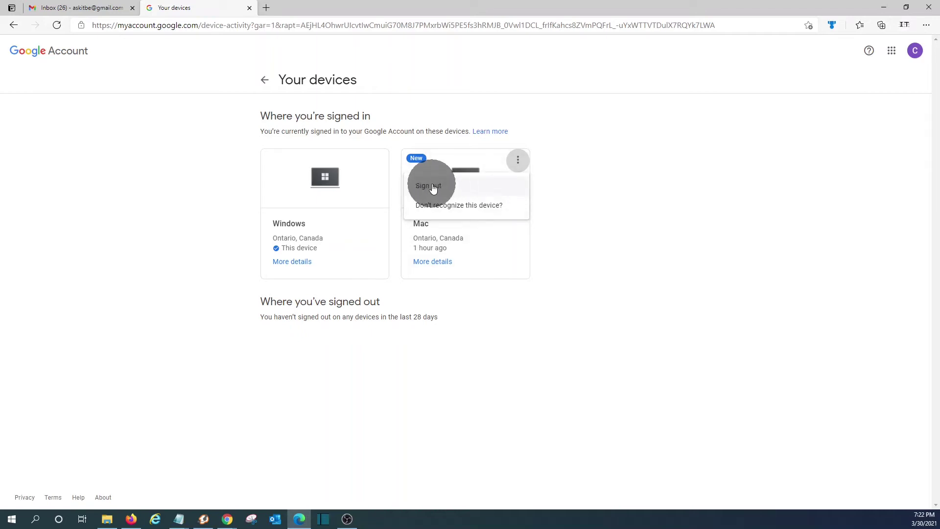
{"action": "left_click", "coordinate": [500, 279]}
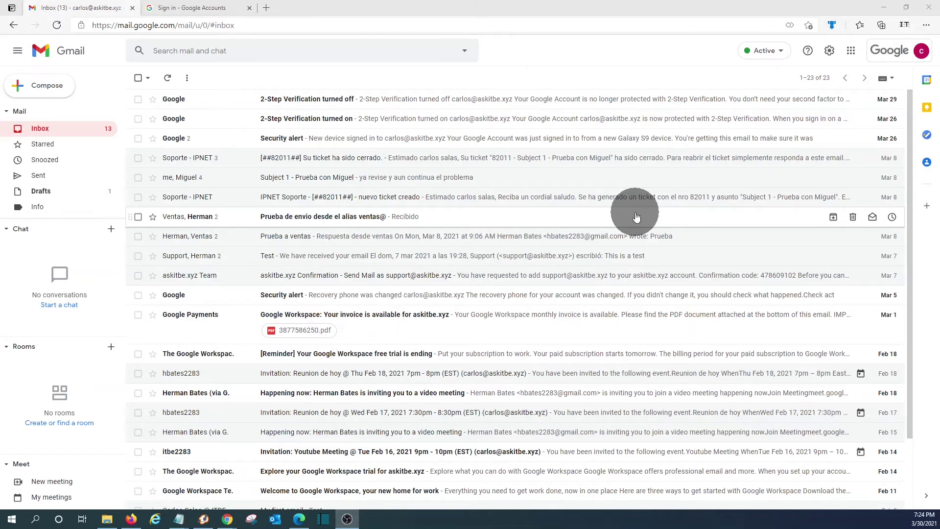
- Launch the Google Admin console from the Google apps grid in a new tab
{"action": "left_click", "coordinate": [636, 217]}
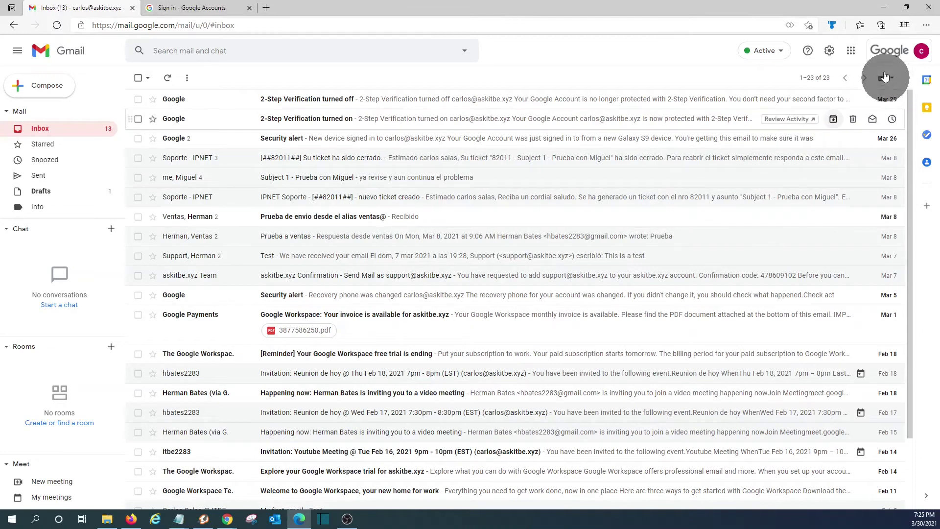
{"action": "left_click", "coordinate": [851, 53]}
{"action": "scroll", "coordinate": [858, 150], "scroll_direction": "down", "scroll_amount": 5}
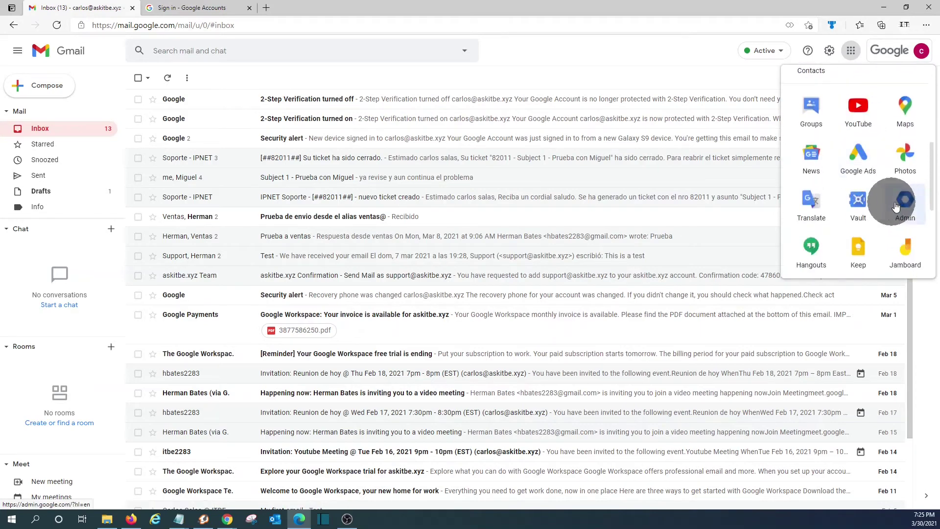
{"action": "left_click", "coordinate": [906, 202]}
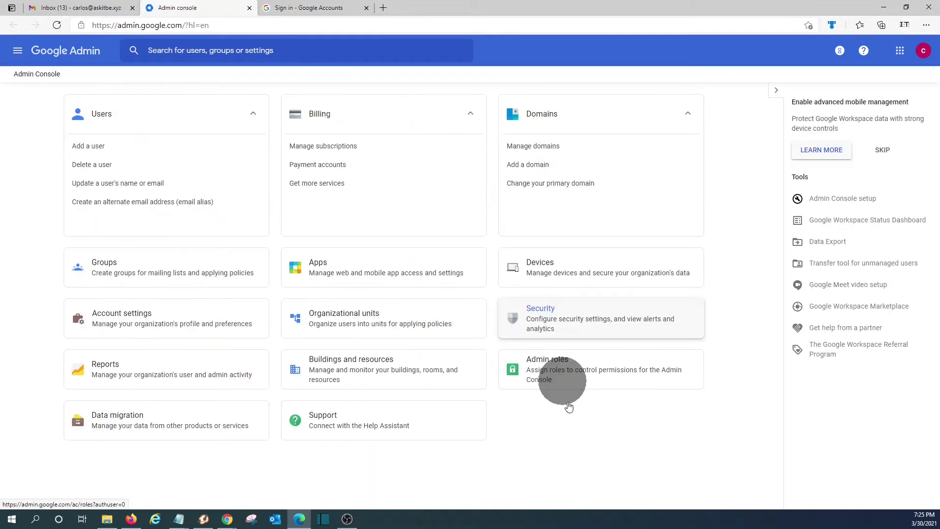
- In Admin Security, try the 2-Step Verification enforcement On and On-from-date options, then leave it Off
{"action": "left_click", "coordinate": [540, 311]}
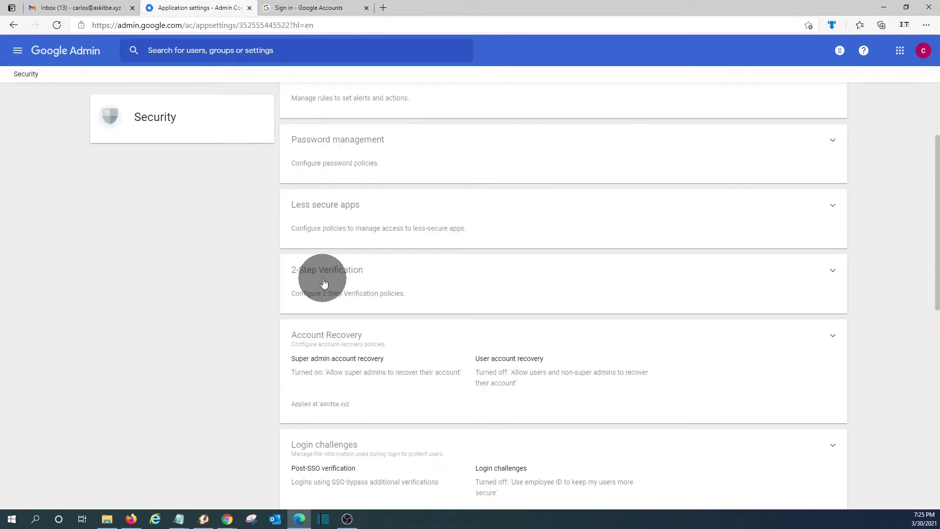
{"action": "left_click", "coordinate": [324, 282]}
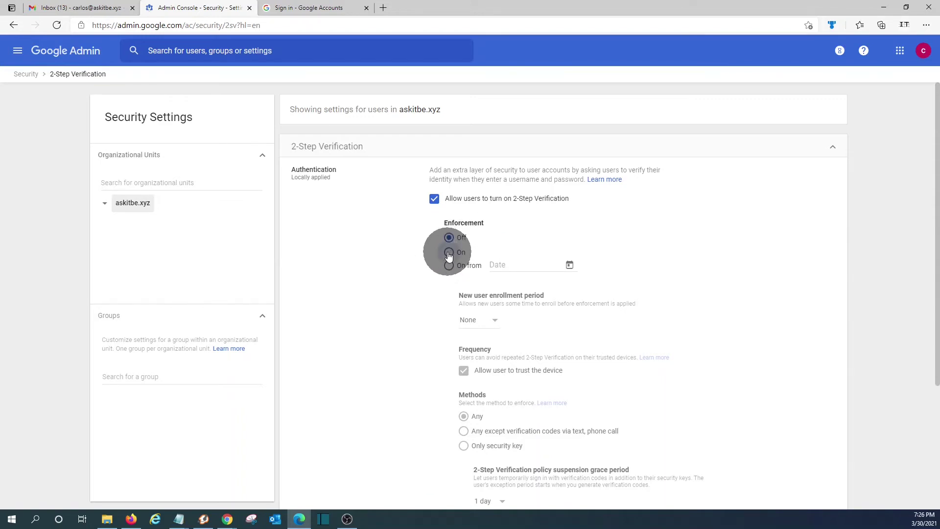
{"action": "left_click", "coordinate": [449, 255]}
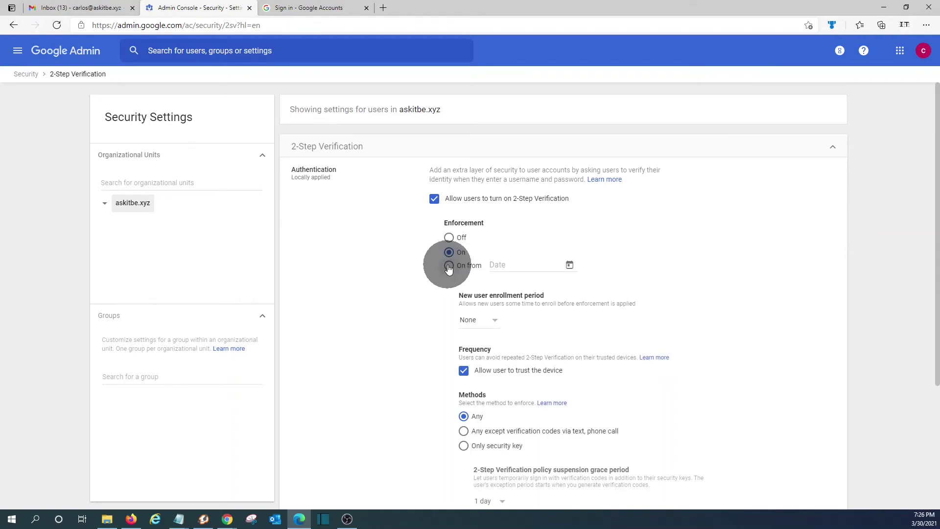
{"action": "left_click", "coordinate": [449, 267]}
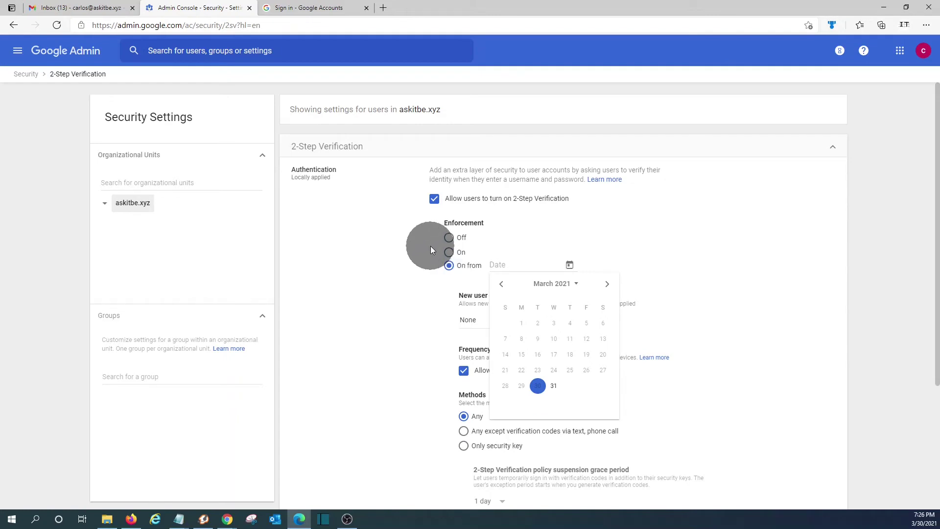
{"action": "left_click", "coordinate": [449, 239]}
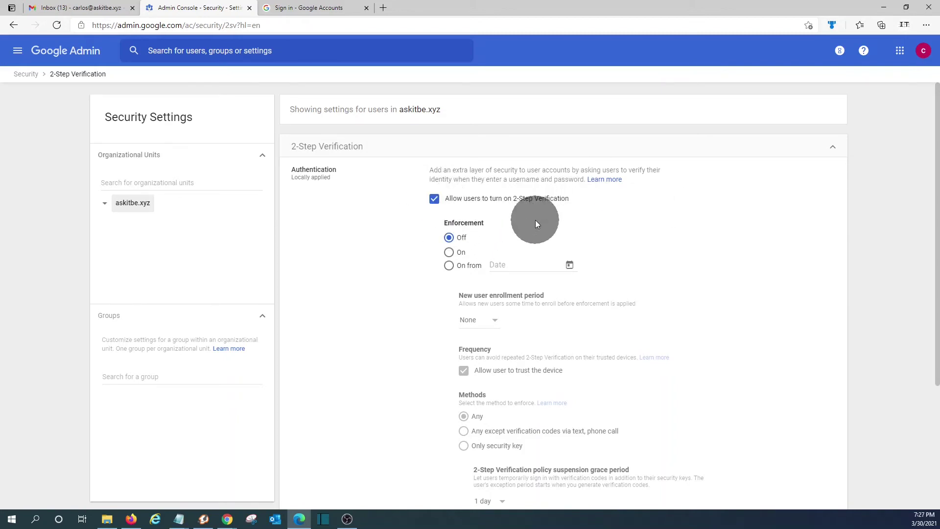
- From the Gmail tab, reopen the Google Account Security page and scroll down to Your devices
{"action": "left_click", "coordinate": [92, 7]}
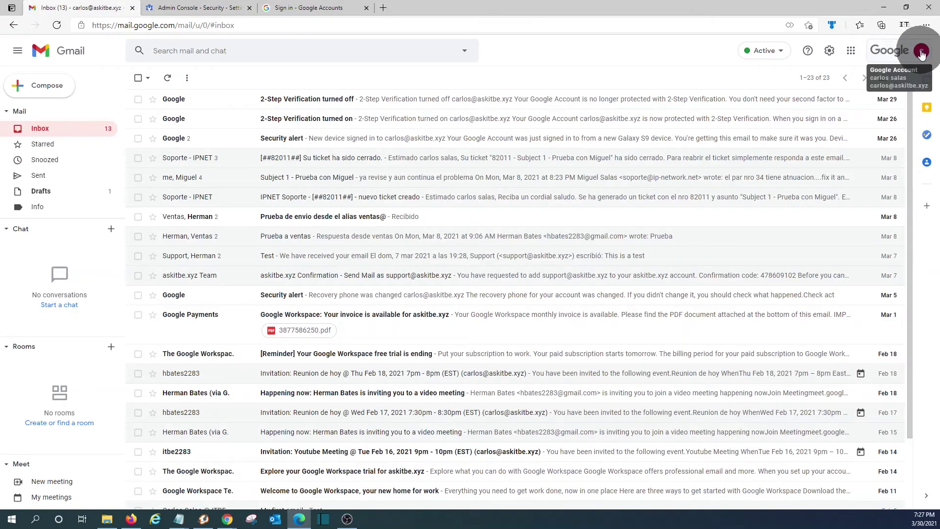
{"action": "left_click", "coordinate": [922, 53]}
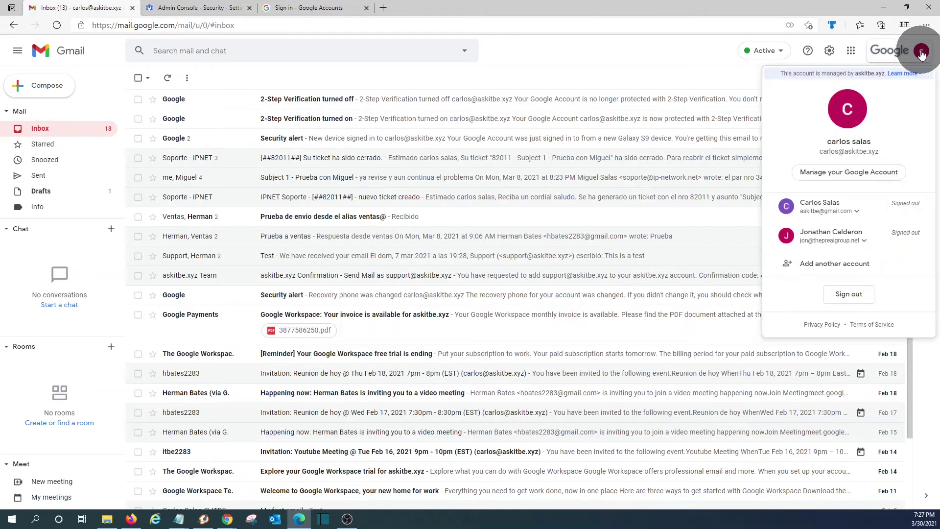
{"action": "left_click", "coordinate": [850, 174]}
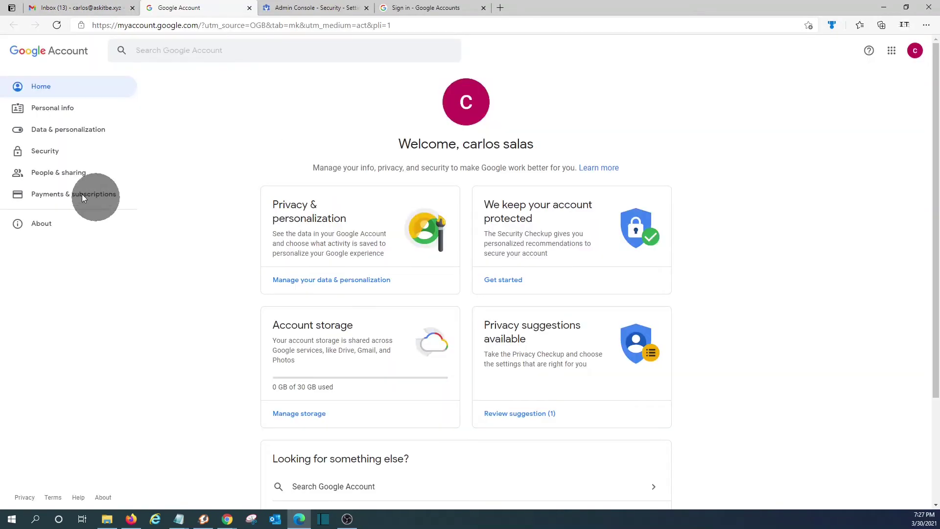
{"action": "left_click", "coordinate": [45, 151]}
{"action": "scroll", "coordinate": [227, 264], "scroll_direction": "down", "scroll_amount": 5}
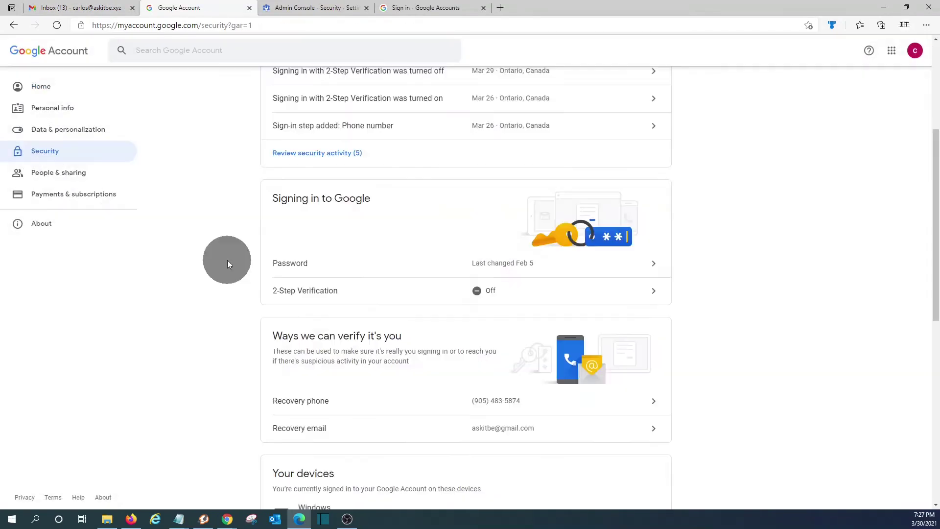
{"action": "scroll", "coordinate": [227, 260], "scroll_direction": "down", "scroll_amount": 2}
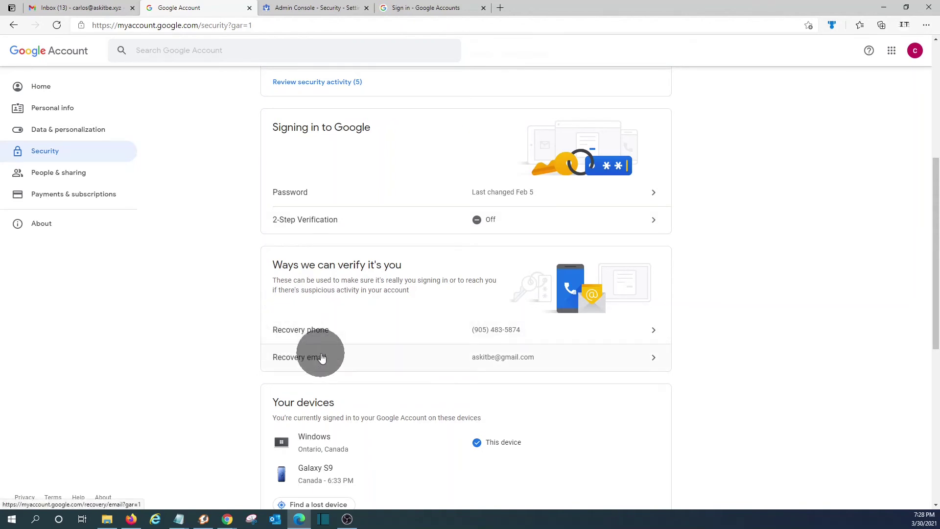
{"action": "scroll", "coordinate": [321, 358], "scroll_direction": "down", "scroll_amount": 1}
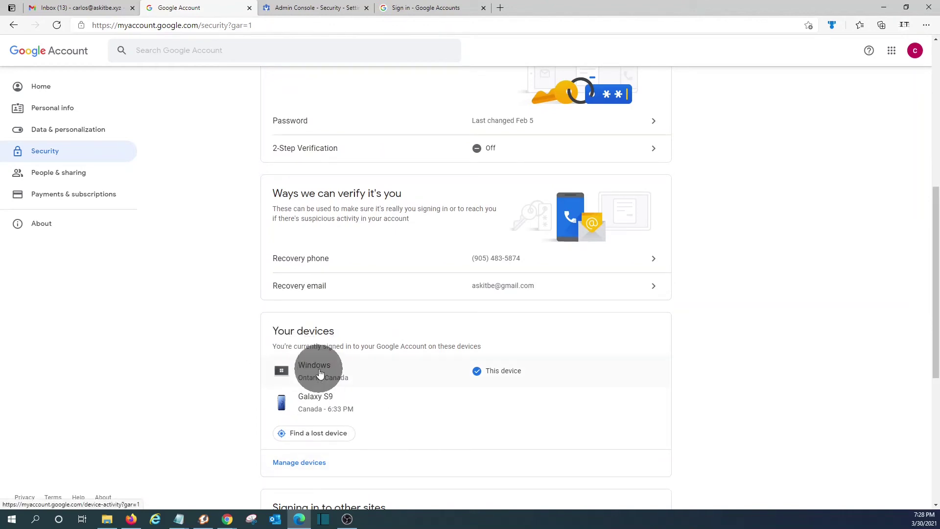
- Open the devices list and the Galaxy S9 card's sign-out options
{"action": "left_click", "coordinate": [326, 403]}
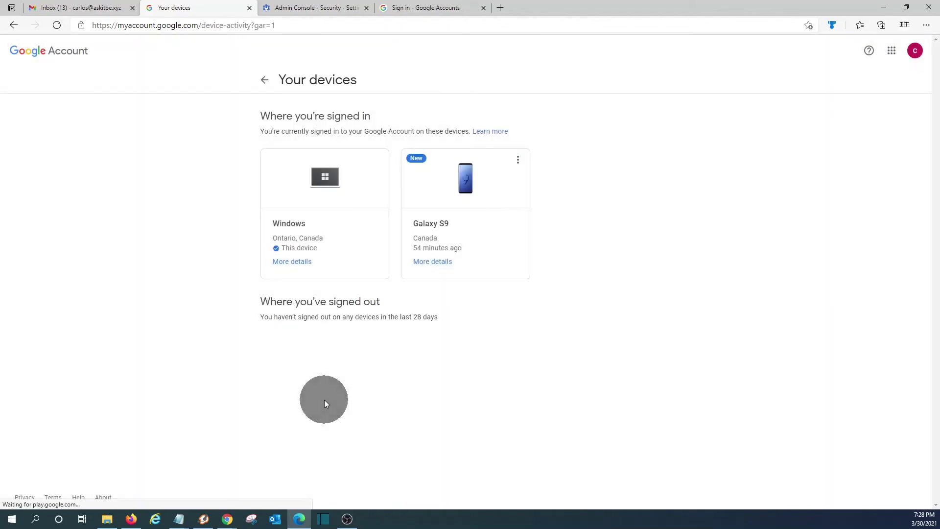
{"action": "left_click", "coordinate": [517, 163]}
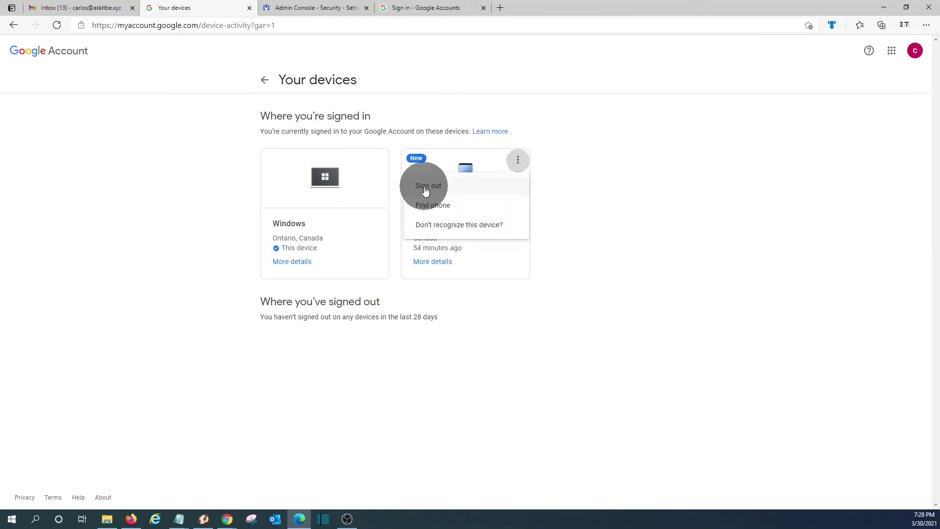